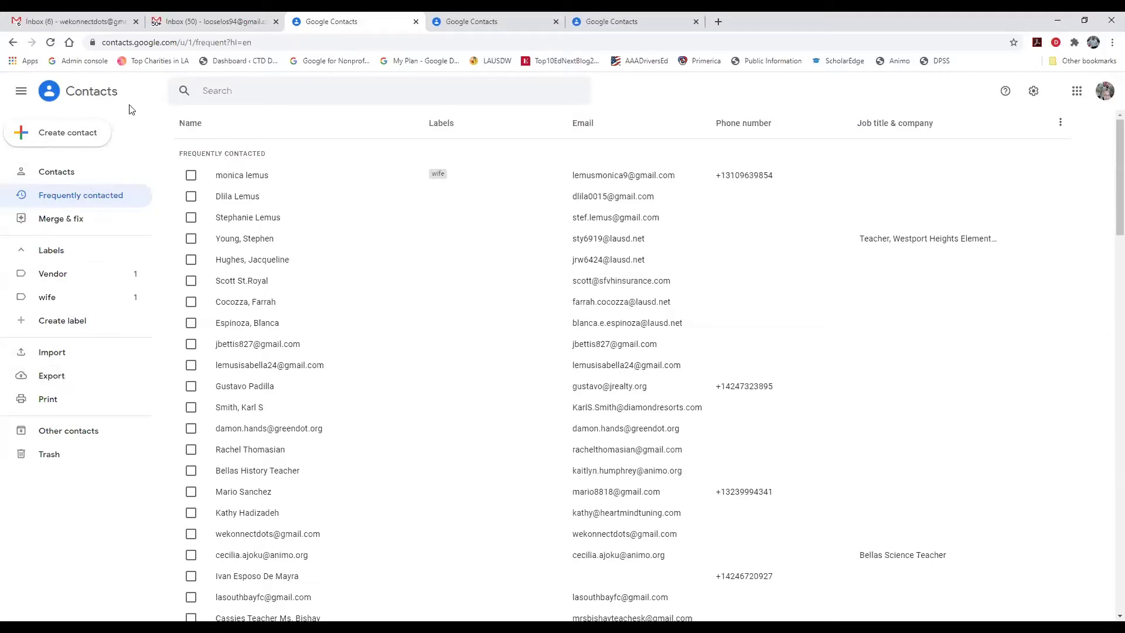
- Export the whole Contacts list as Google CSV and open the downloaded contacts.csv in Excel
left_click(56, 381)
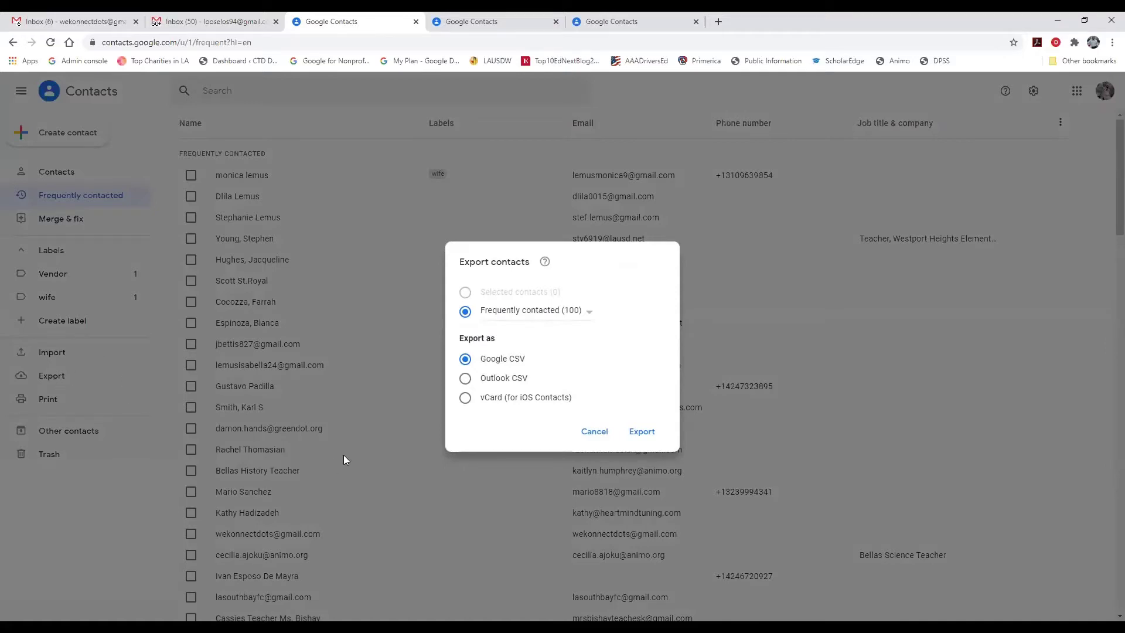
left_click(588, 312)
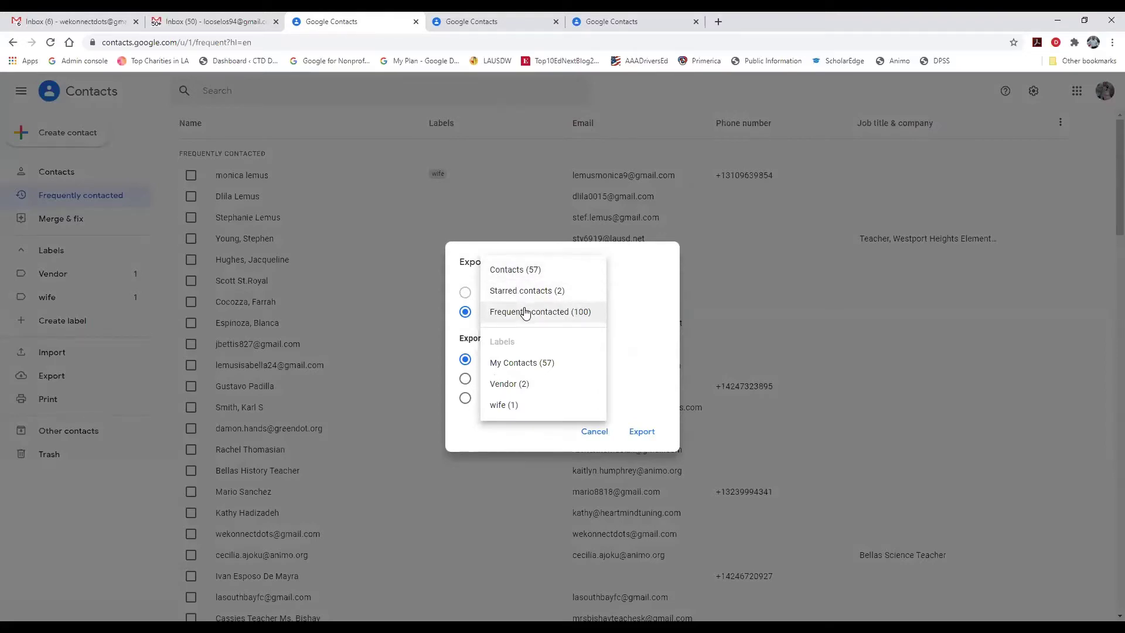
left_click(515, 272)
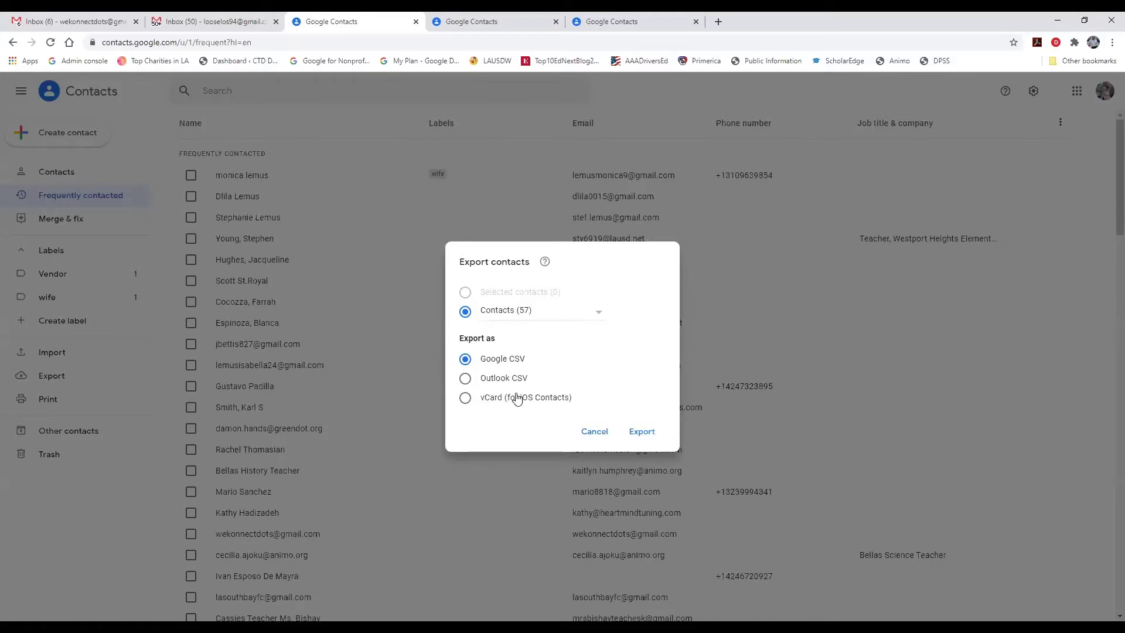
left_click(641, 432)
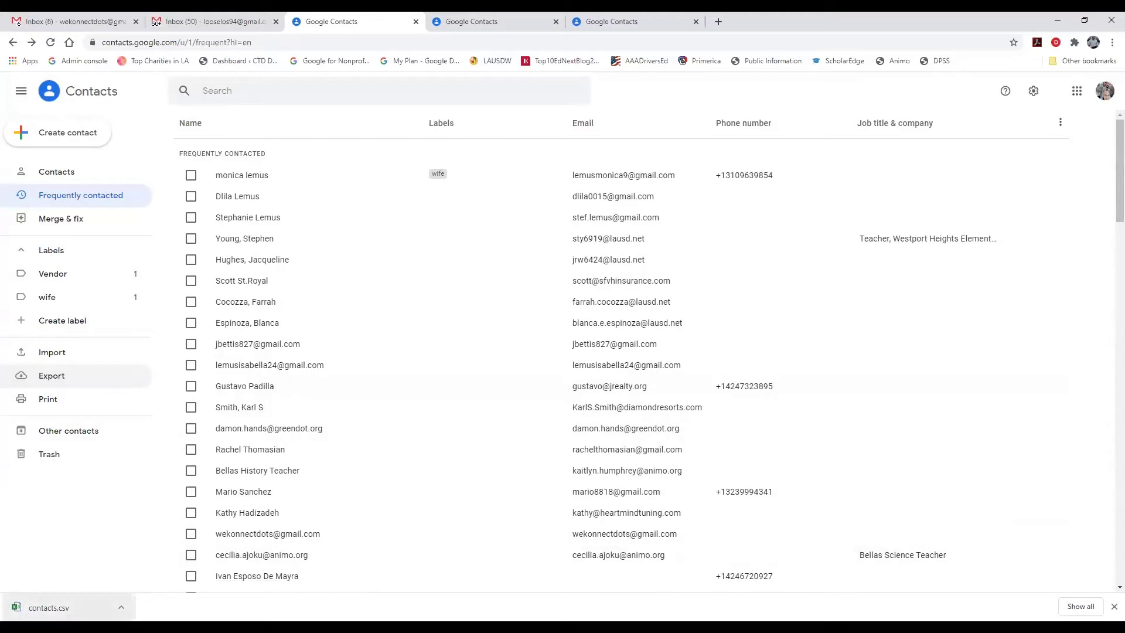
left_click(43, 610)
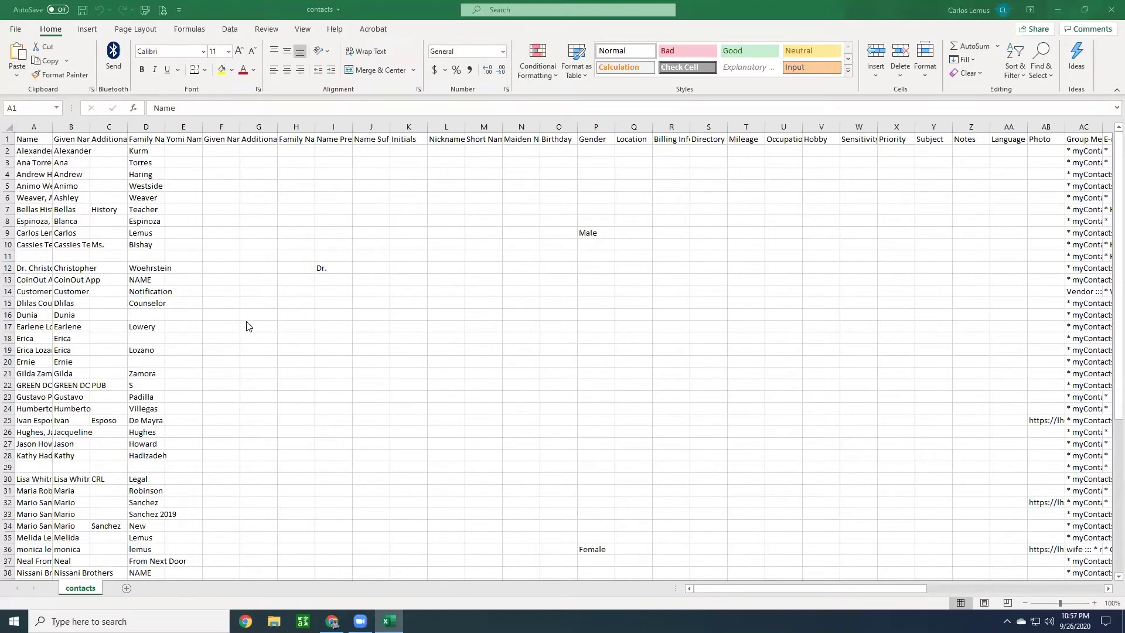
- Set the font size of the entire sheet to 8 and make the header row bold
left_click(9, 128)
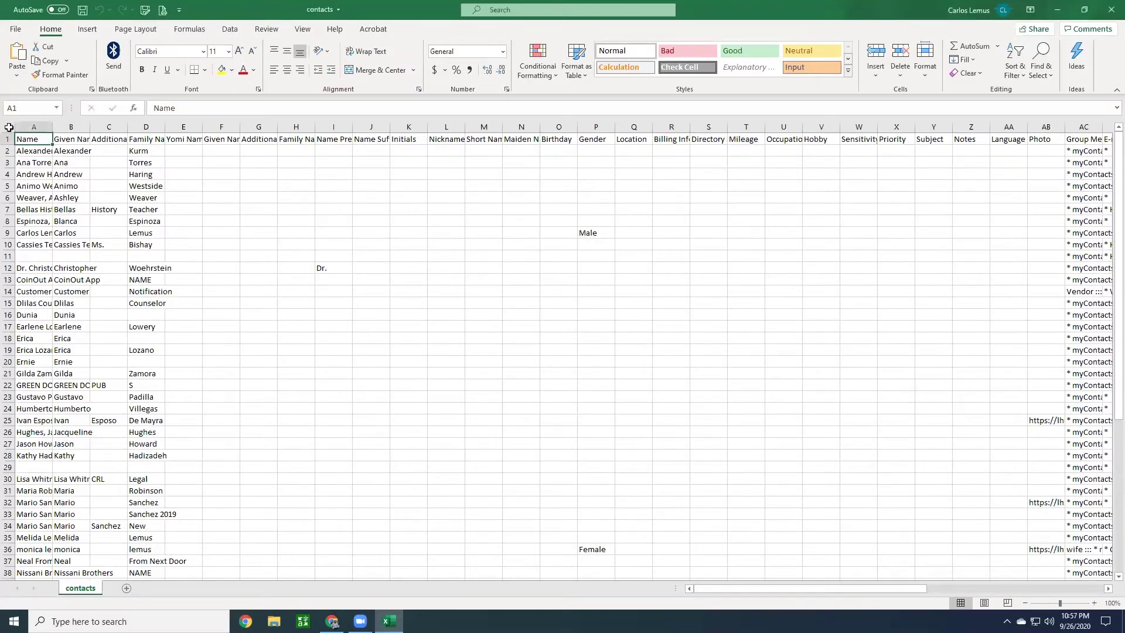
left_click(10, 128)
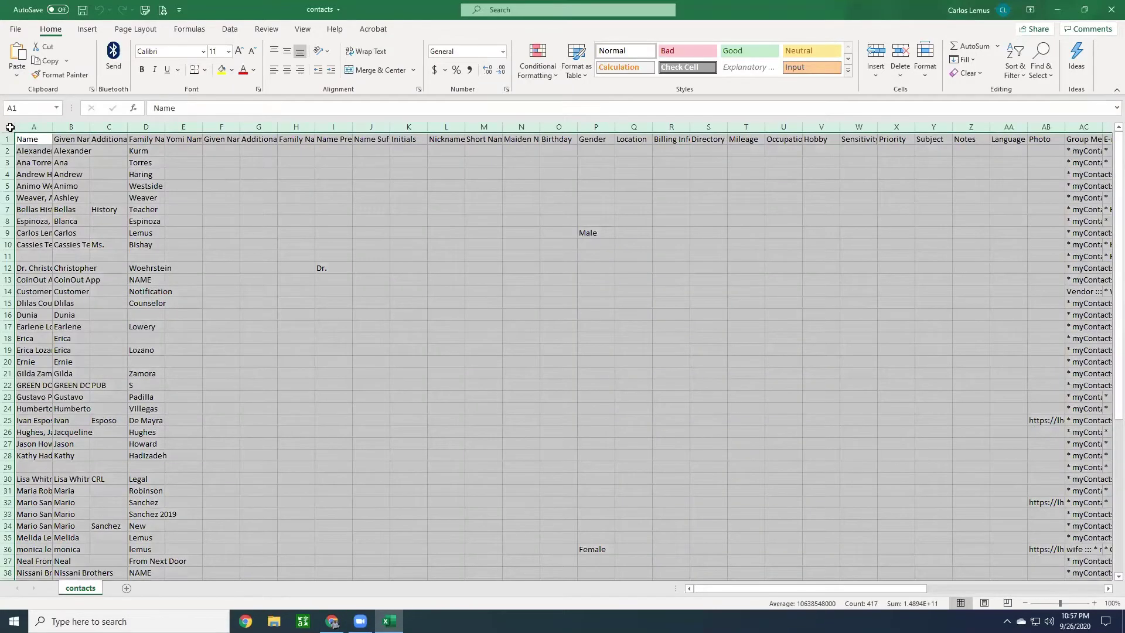
left_click(228, 53)
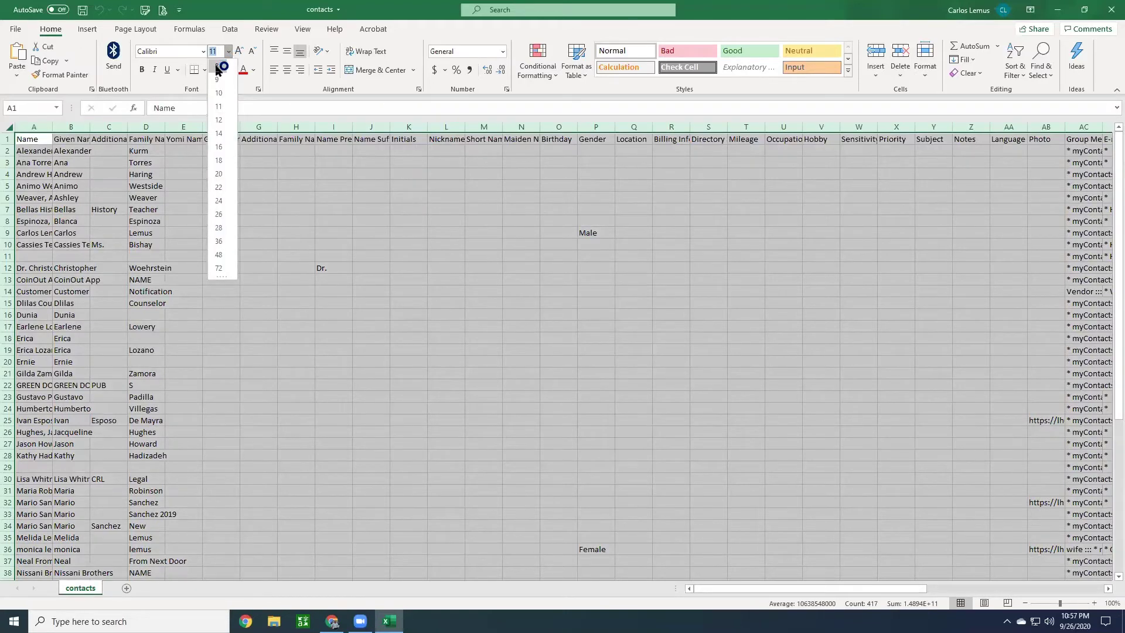
left_click(218, 66)
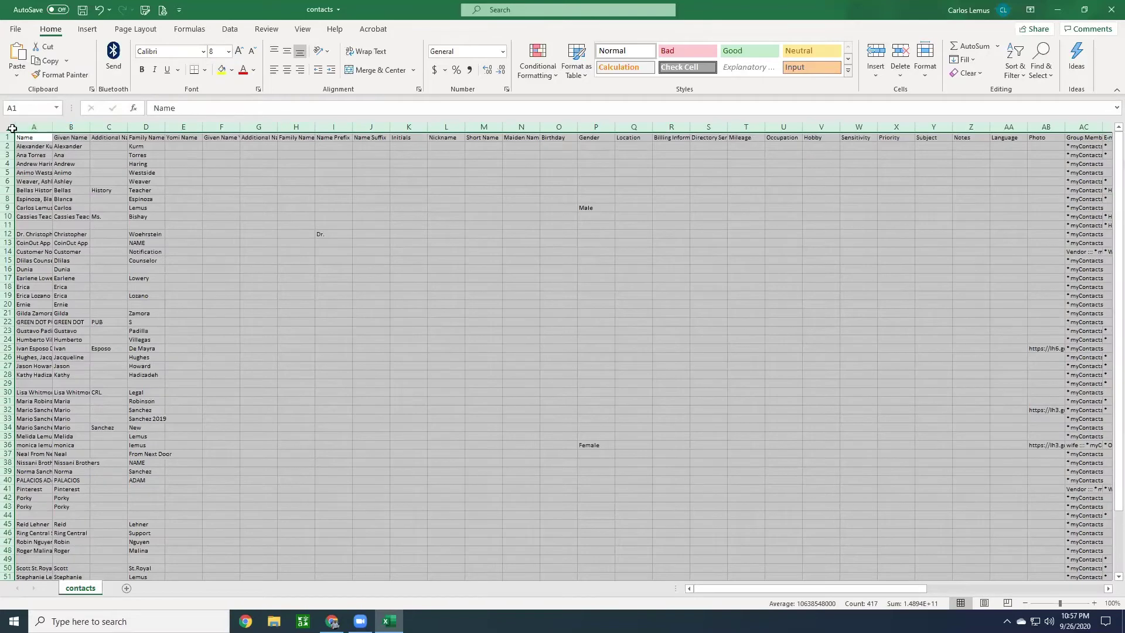
left_click(9, 137)
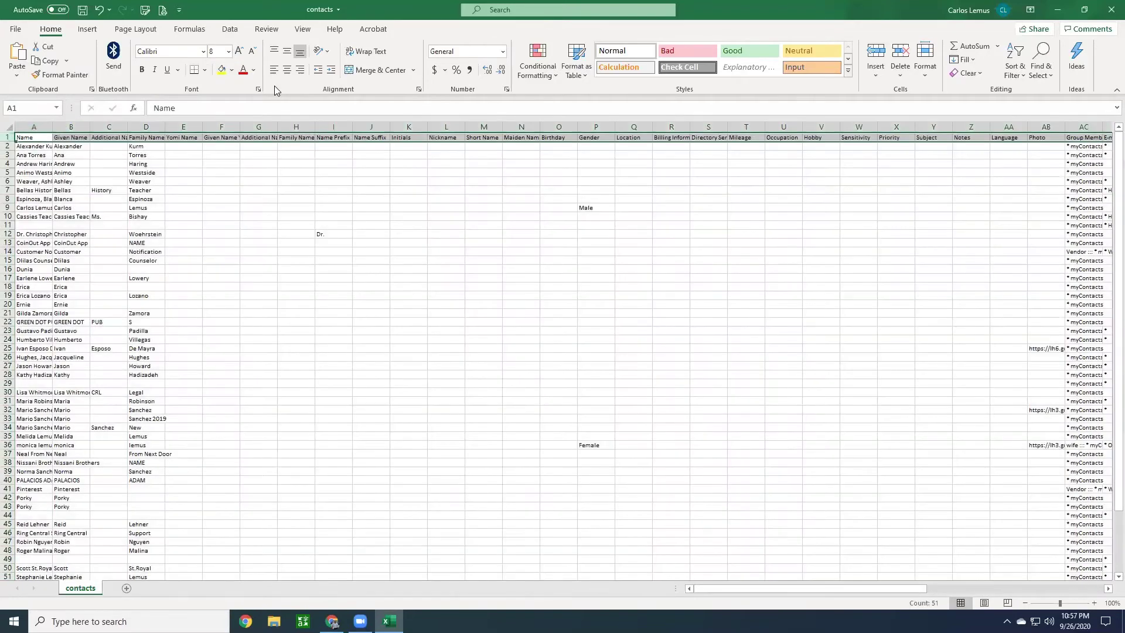
left_click(145, 72)
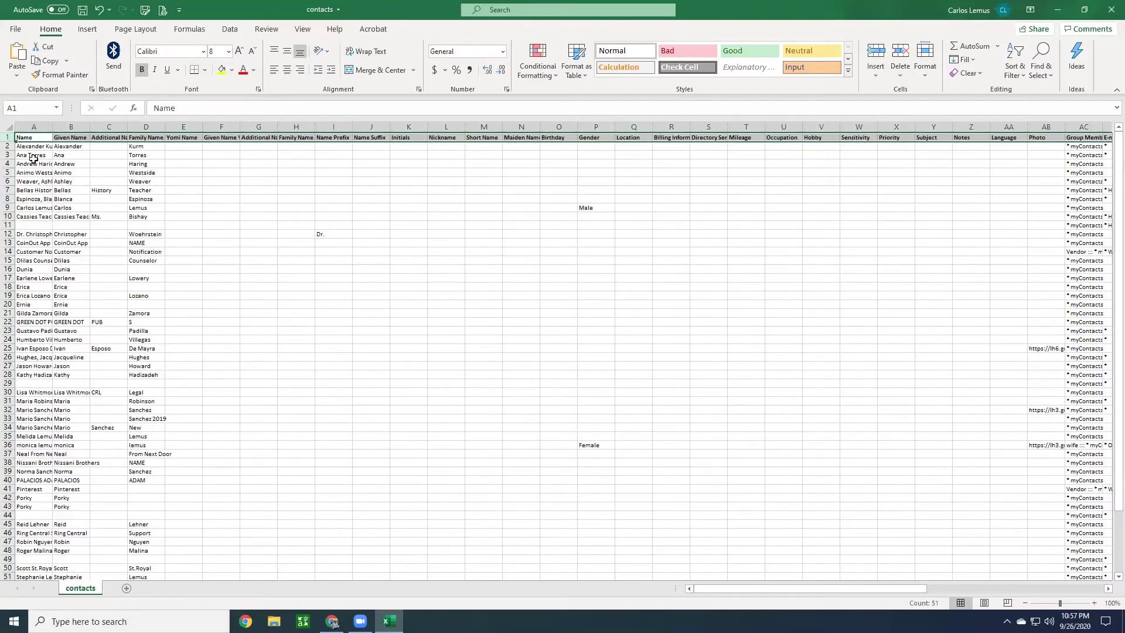
- Autofit all columns of the sheet to their contents
left_click(9, 128)
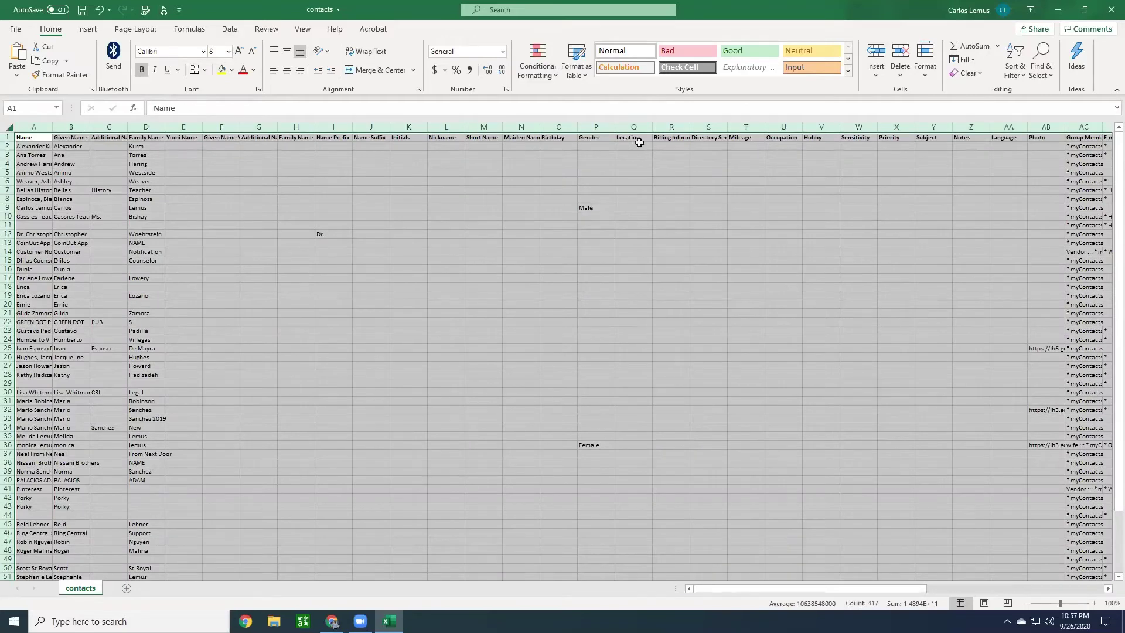
double_click(52, 127)
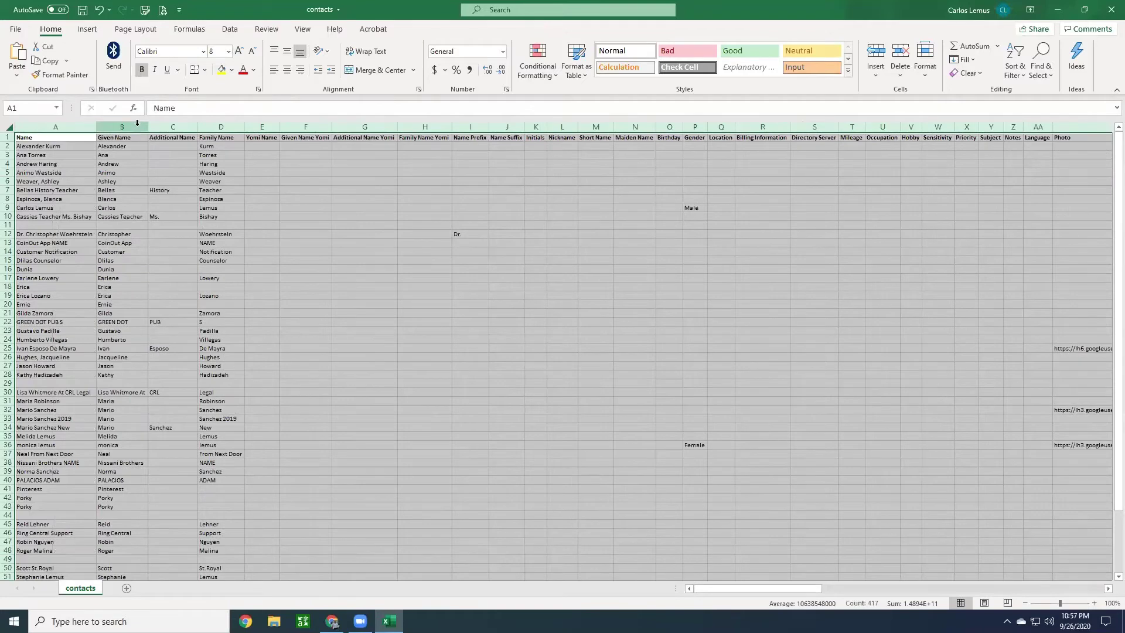
left_click(137, 123)
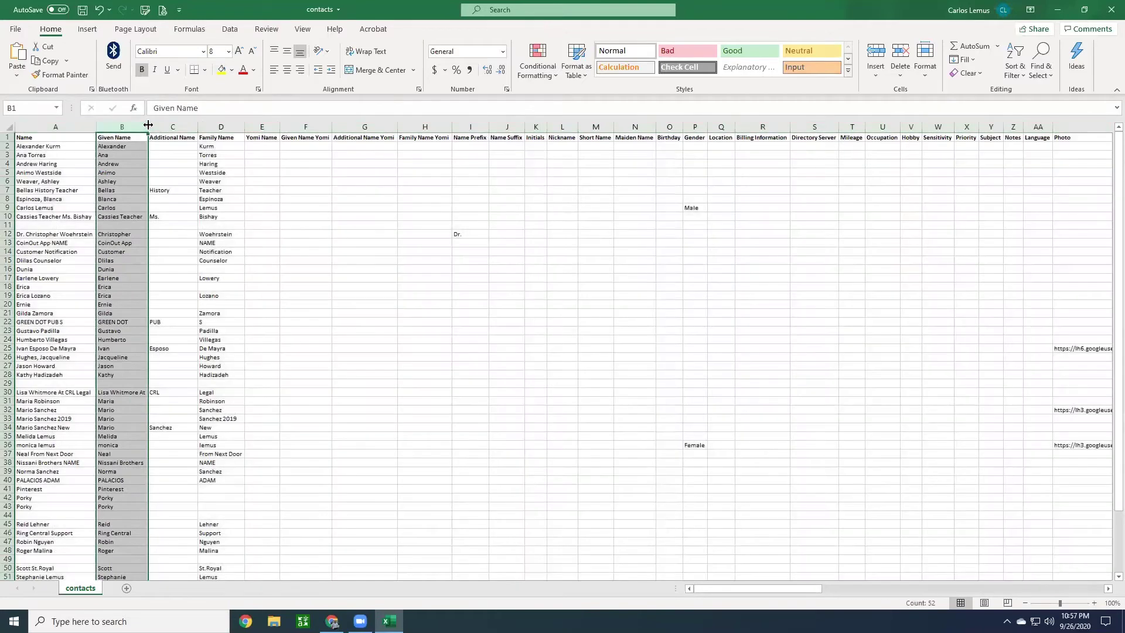
left_click(183, 124)
left_click(234, 126)
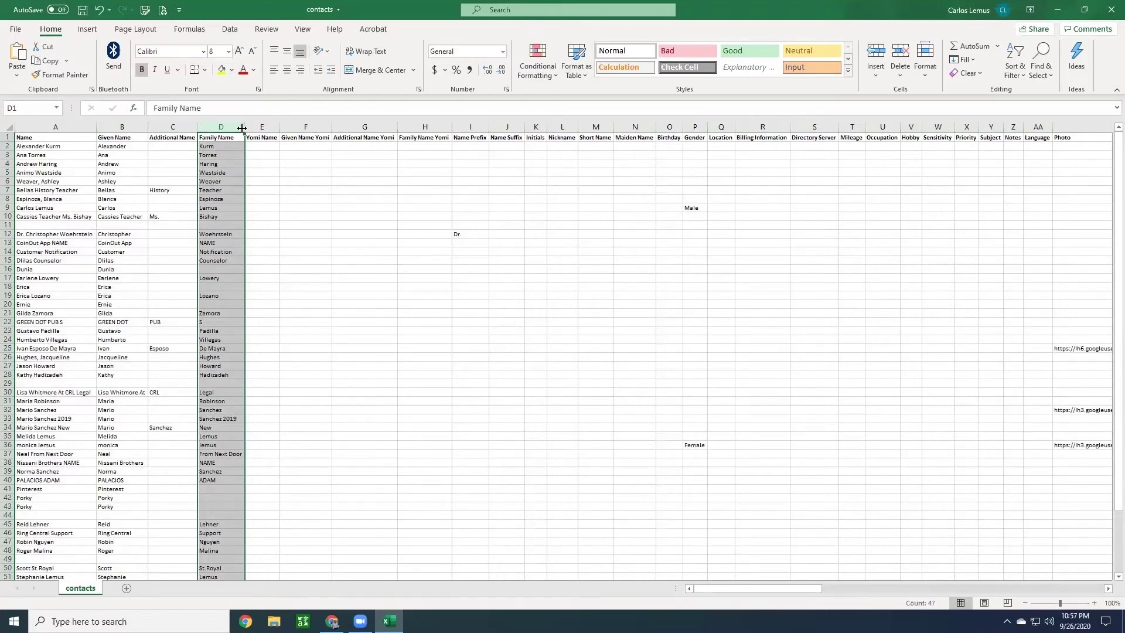
- Narrow all columns to one compact uniform width and widen only the Name column to fit the full names
left_click(7, 128)
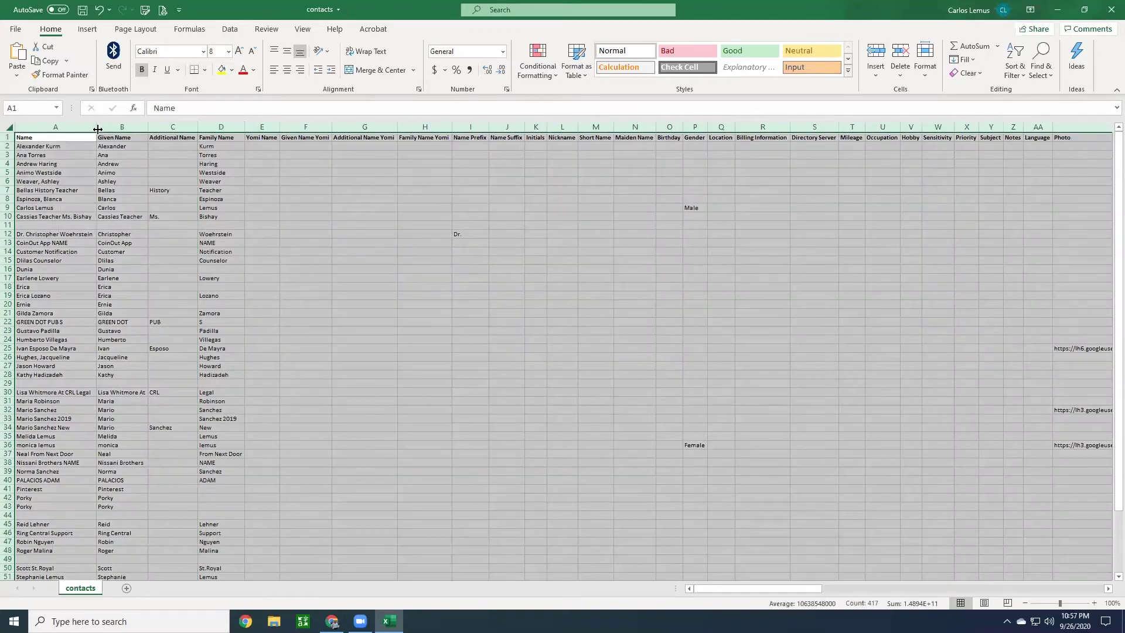
left_click_drag(96, 128, 54, 129)
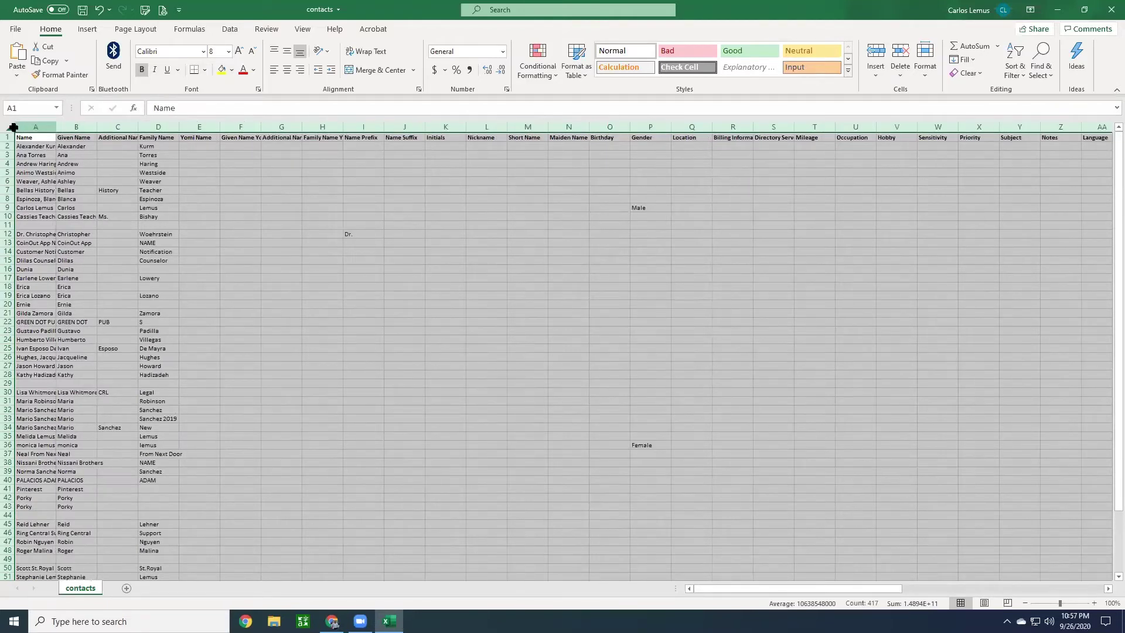
left_click_drag(56, 128, 46, 129)
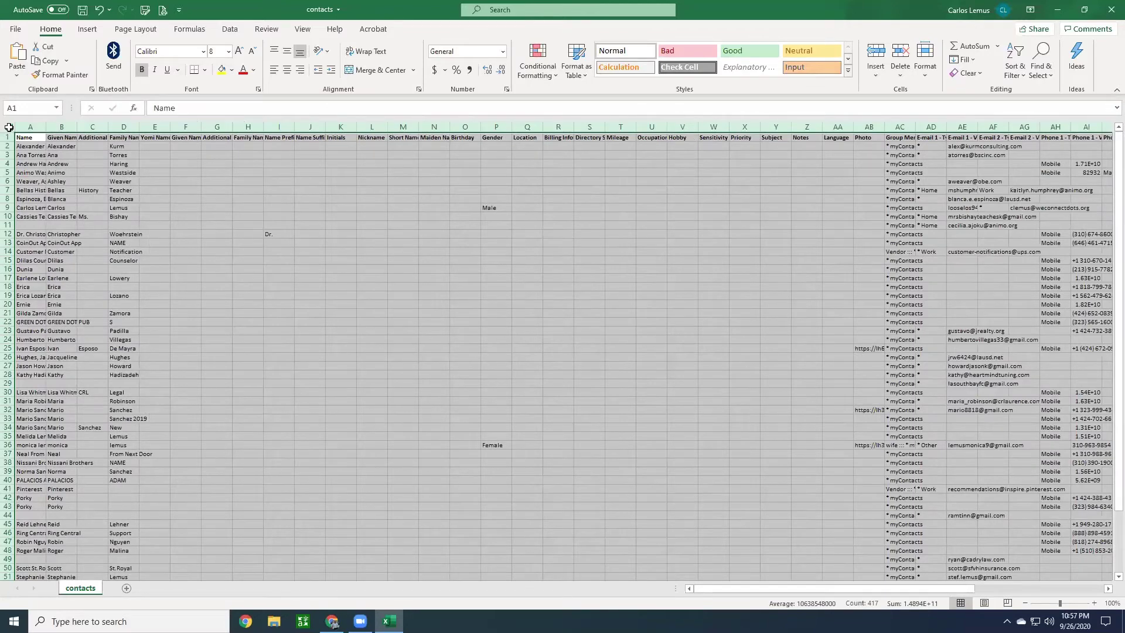
left_click(34, 125)
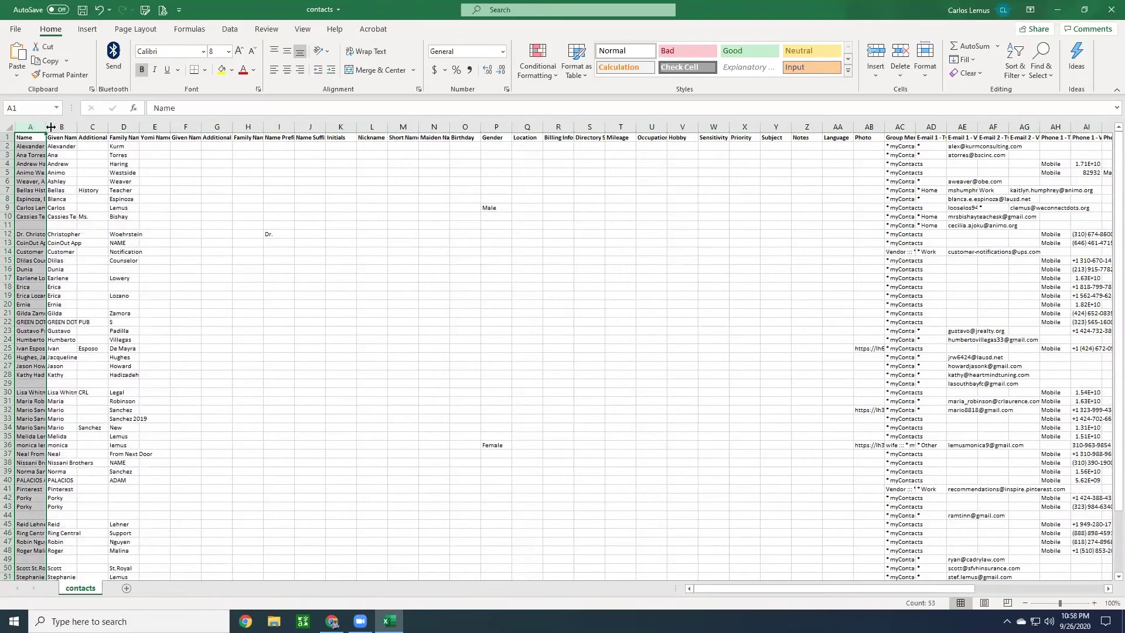
left_click_drag(46, 126, 88, 128)
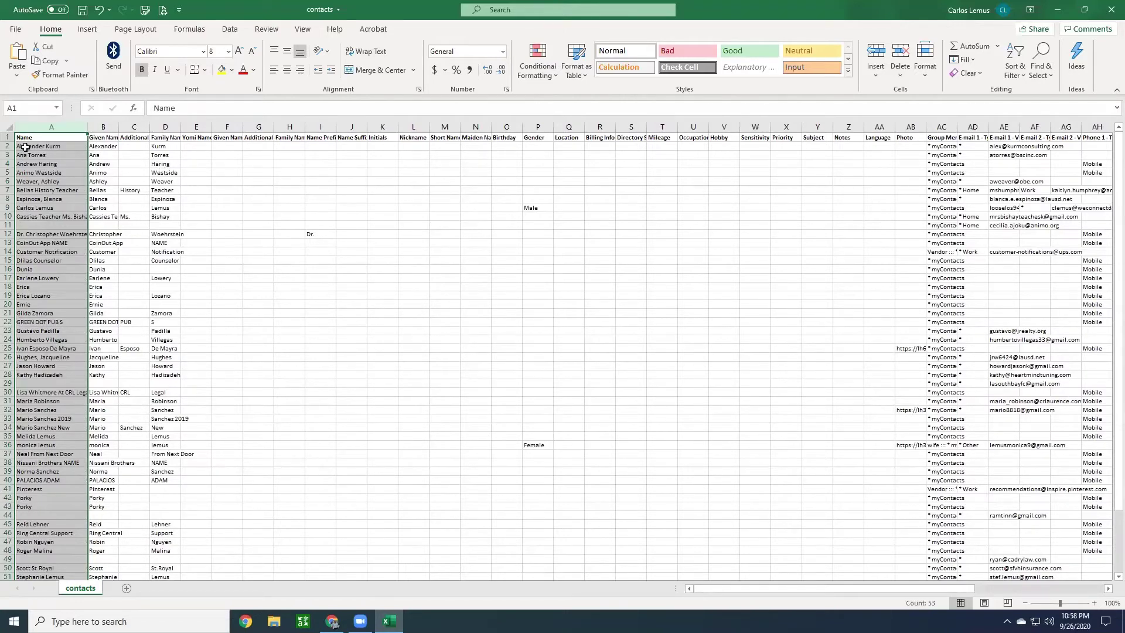
- Freeze panes at cell B2 to lock the header row and the Name column
left_click(66, 147)
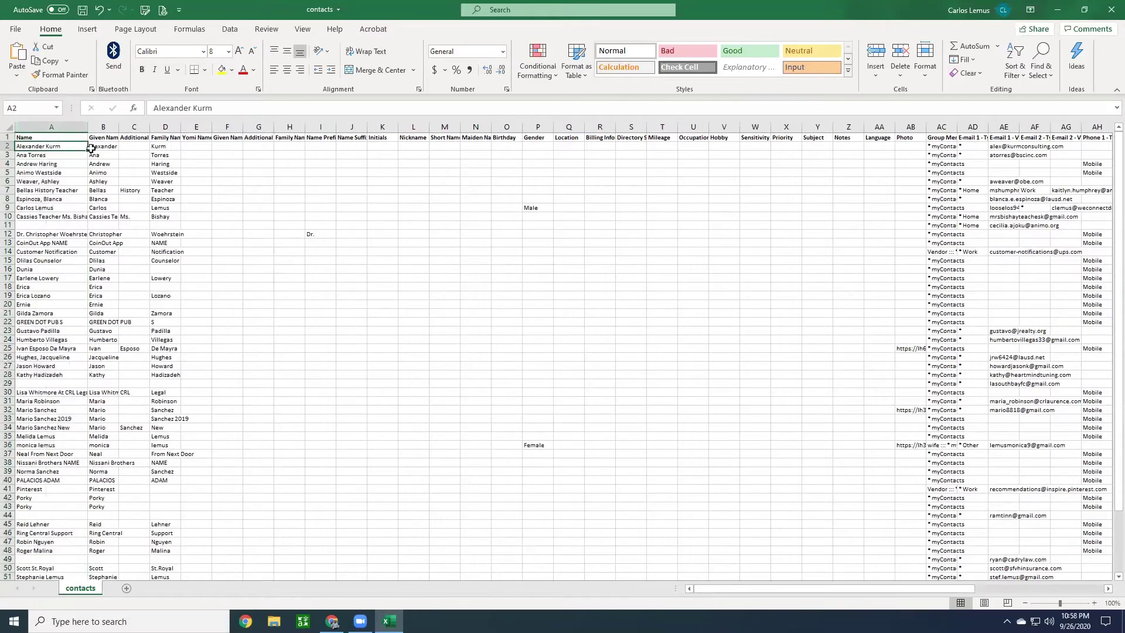
left_click(96, 146)
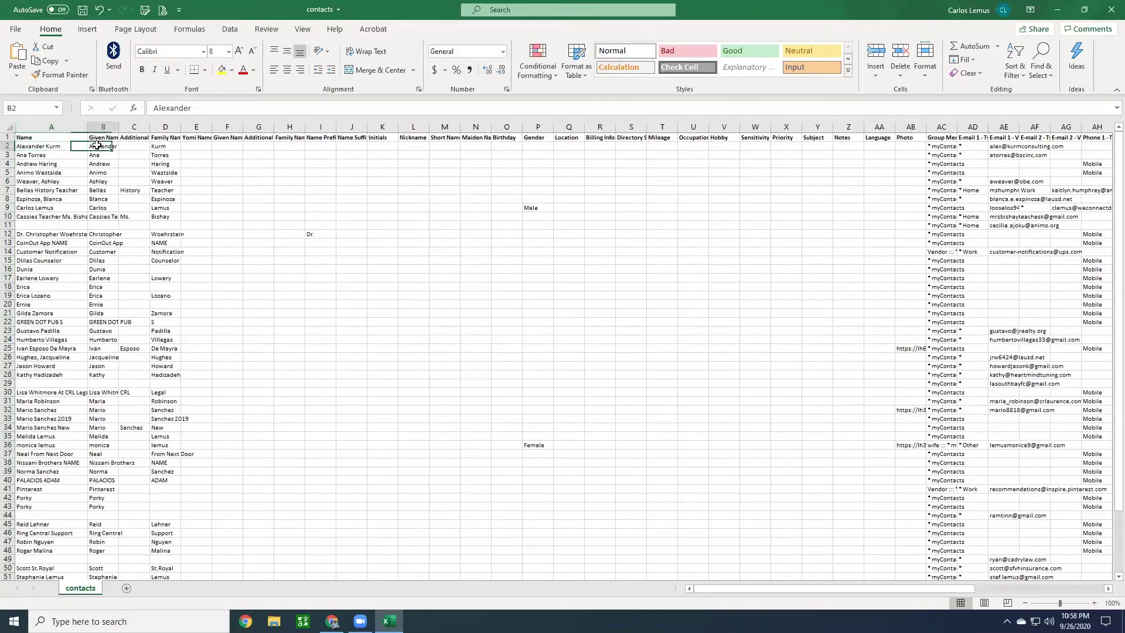
left_click(305, 30)
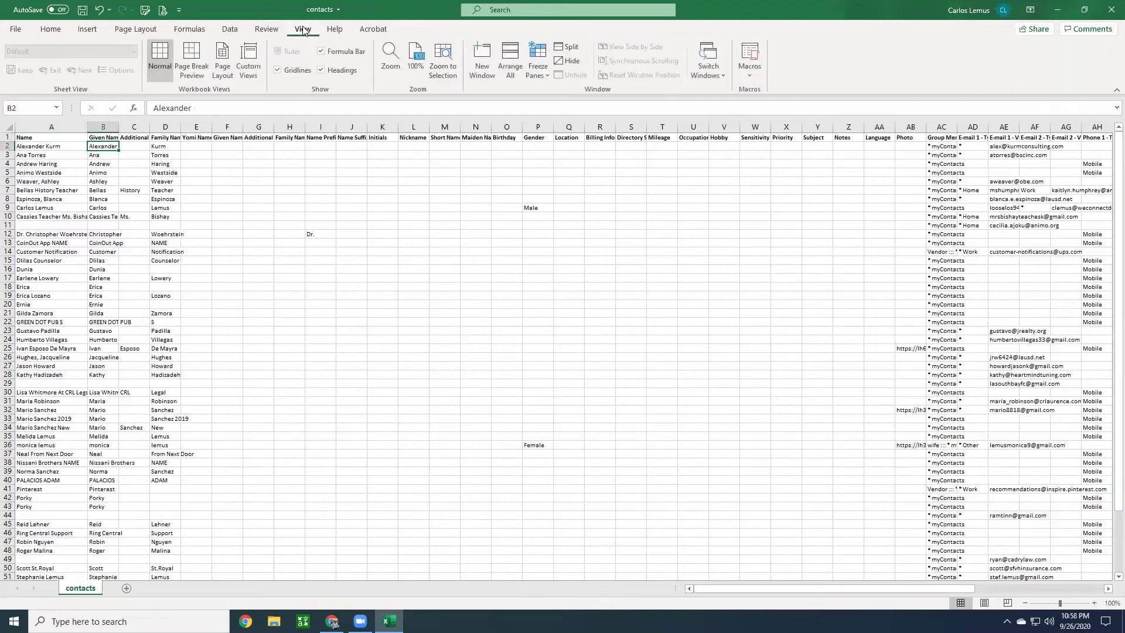
left_click(539, 61)
left_click(569, 97)
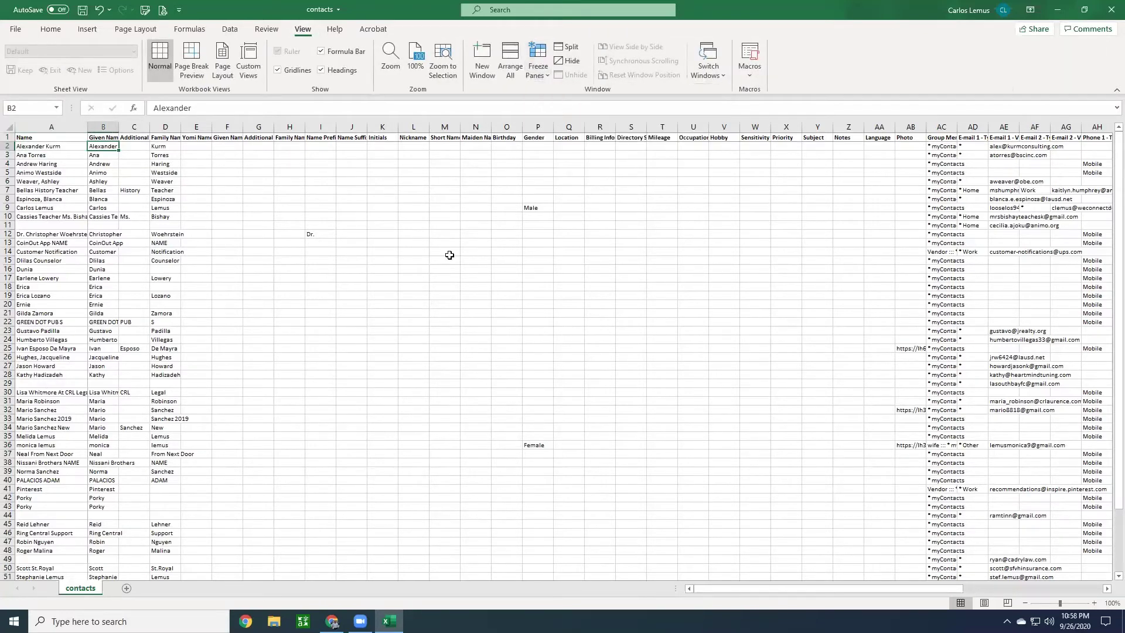
- Examine the contact data across all columns and rows to check how the frozen header row and Name column behave
left_click_drag(762, 589, 890, 586)
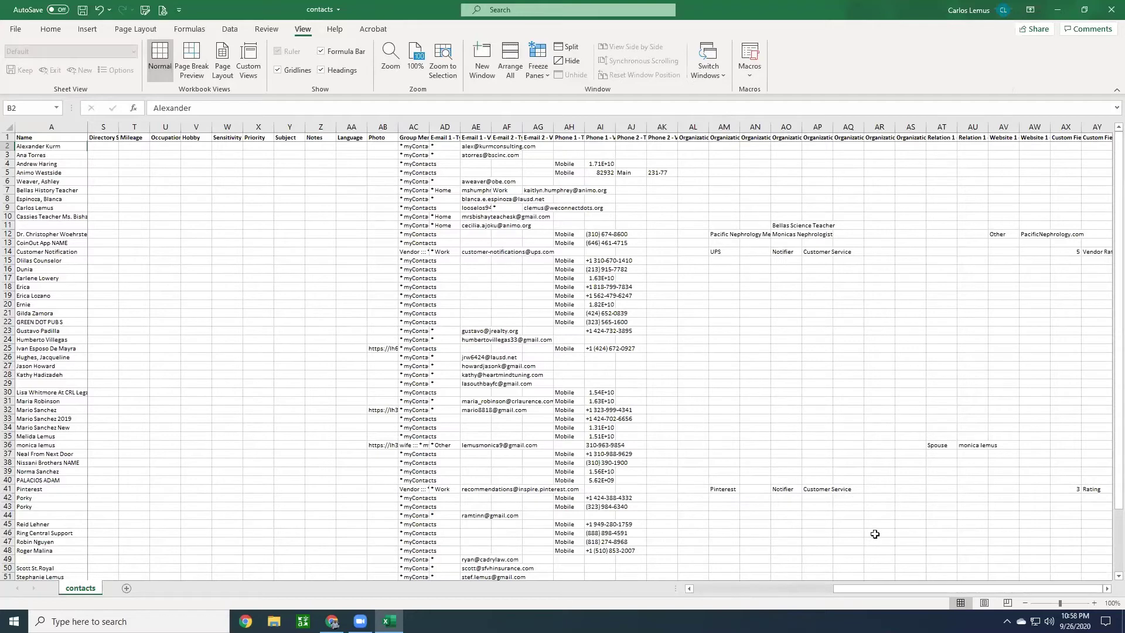
left_click_drag(866, 588, 710, 582)
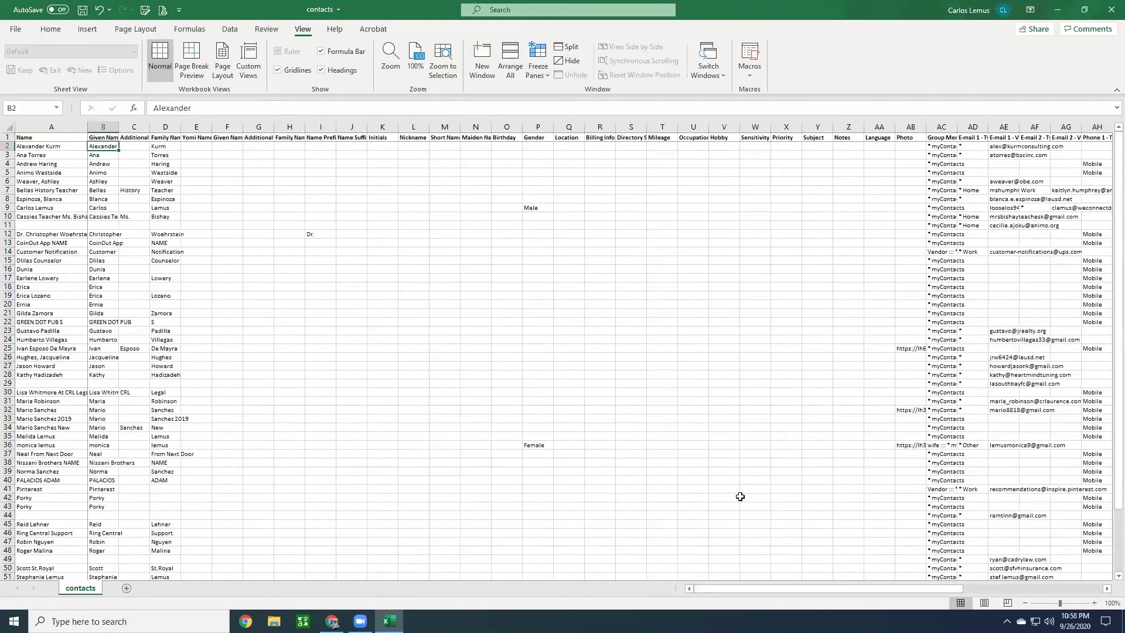
scroll(308, 239, "down", 4)
scroll(308, 239, "up", 4)
scroll(278, 207, "down", 1)
scroll(281, 210, "up", 1)
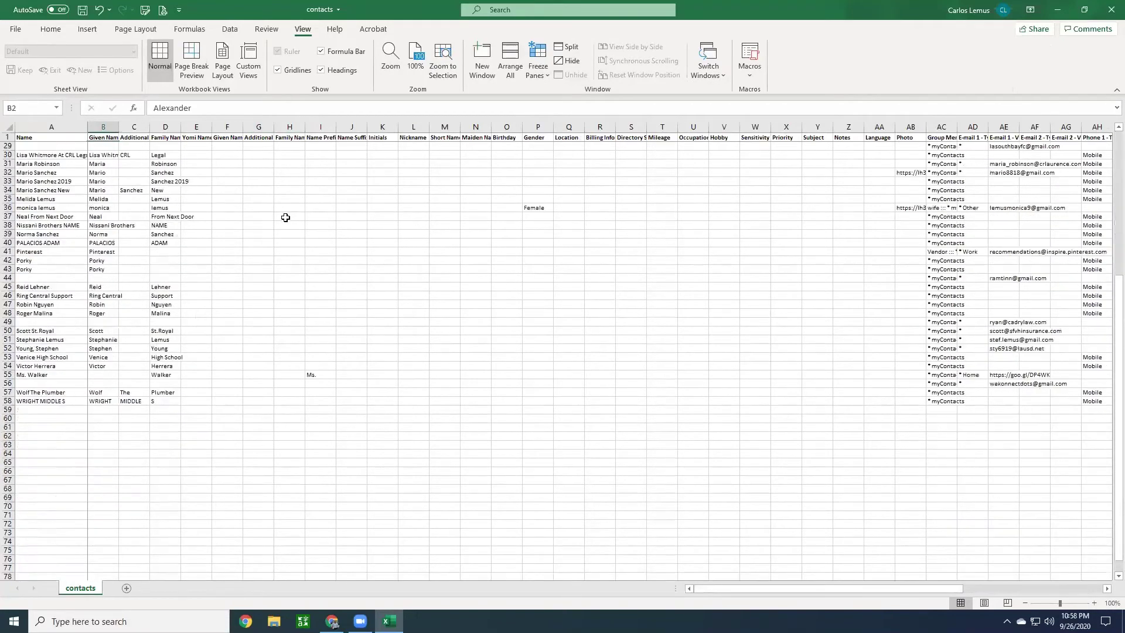
scroll(808, 183, "down", 5)
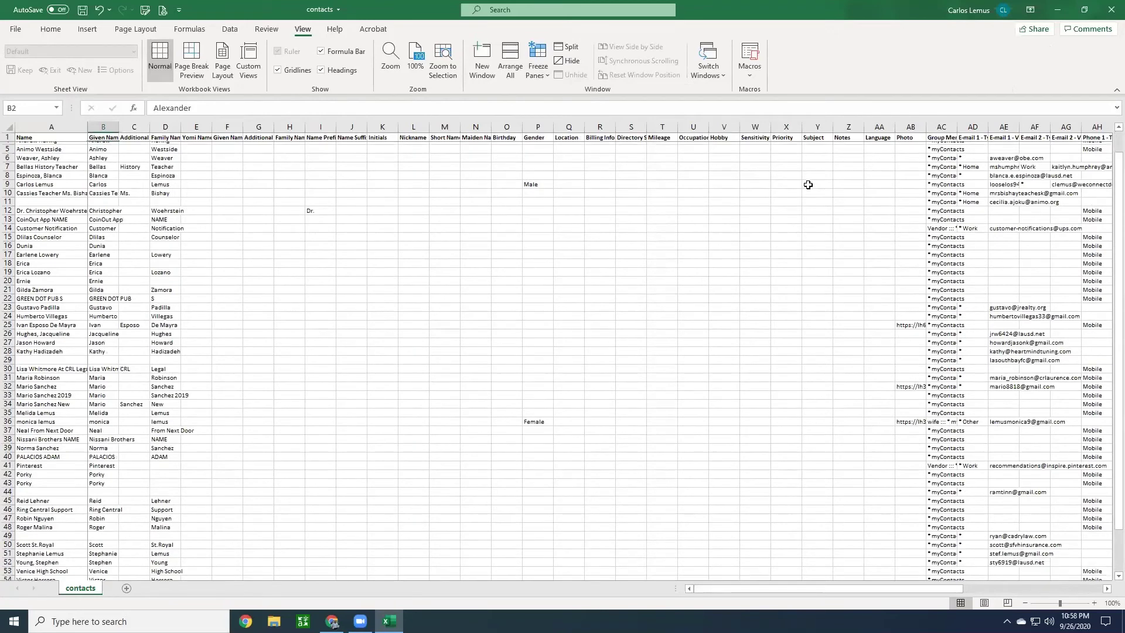
scroll(808, 184, "up", 5)
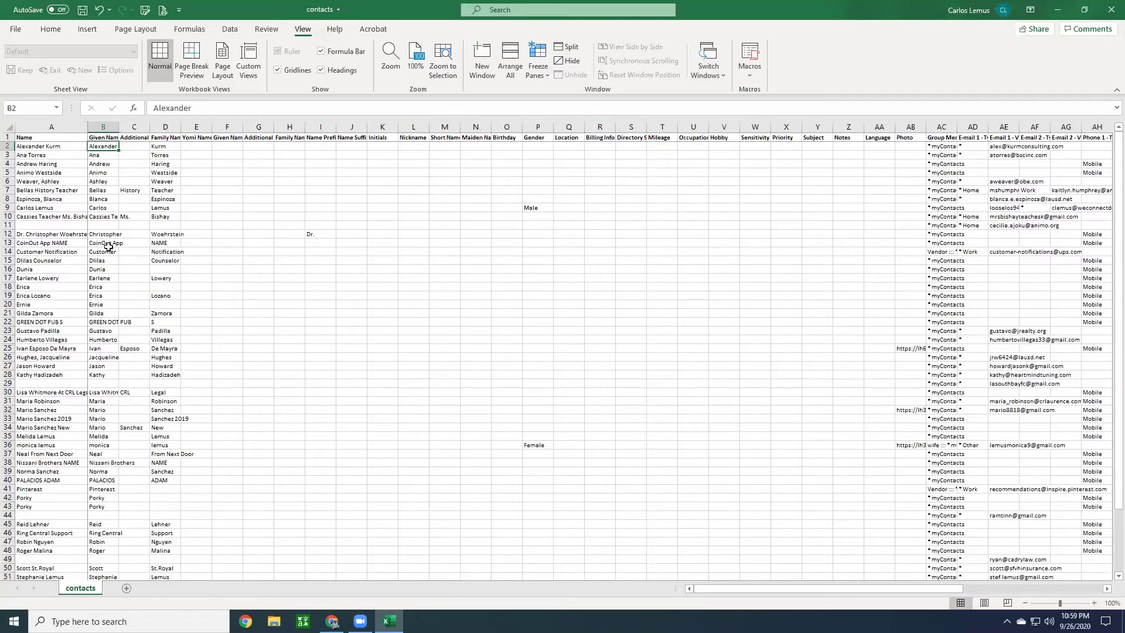
- Widen the Additional Name column to fit its full header text
left_click(46, 145)
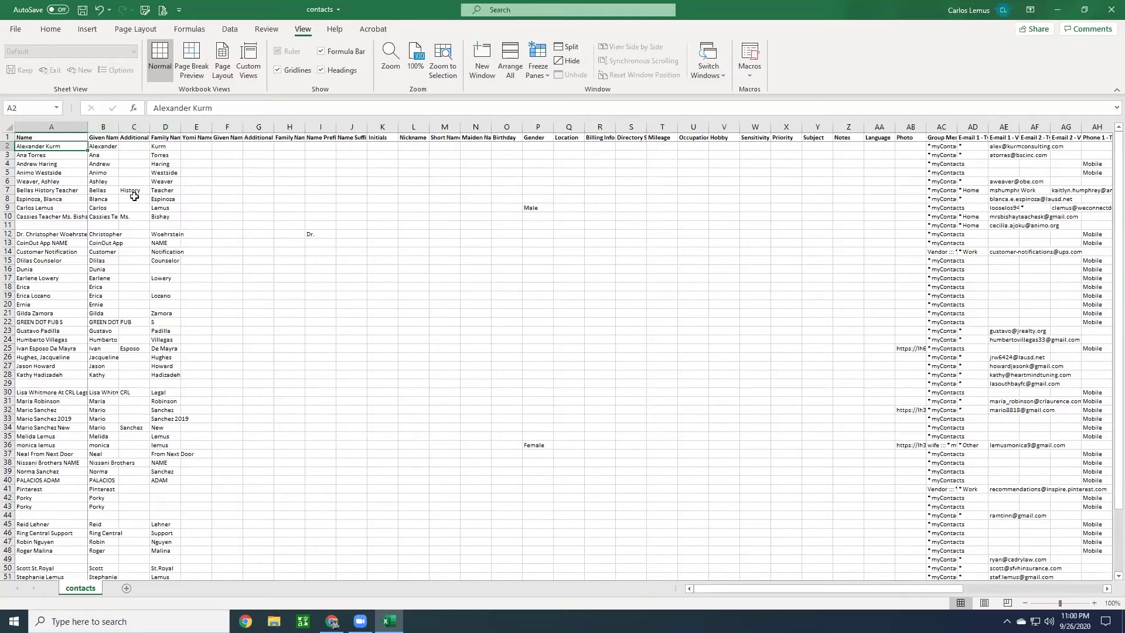
left_click(141, 128)
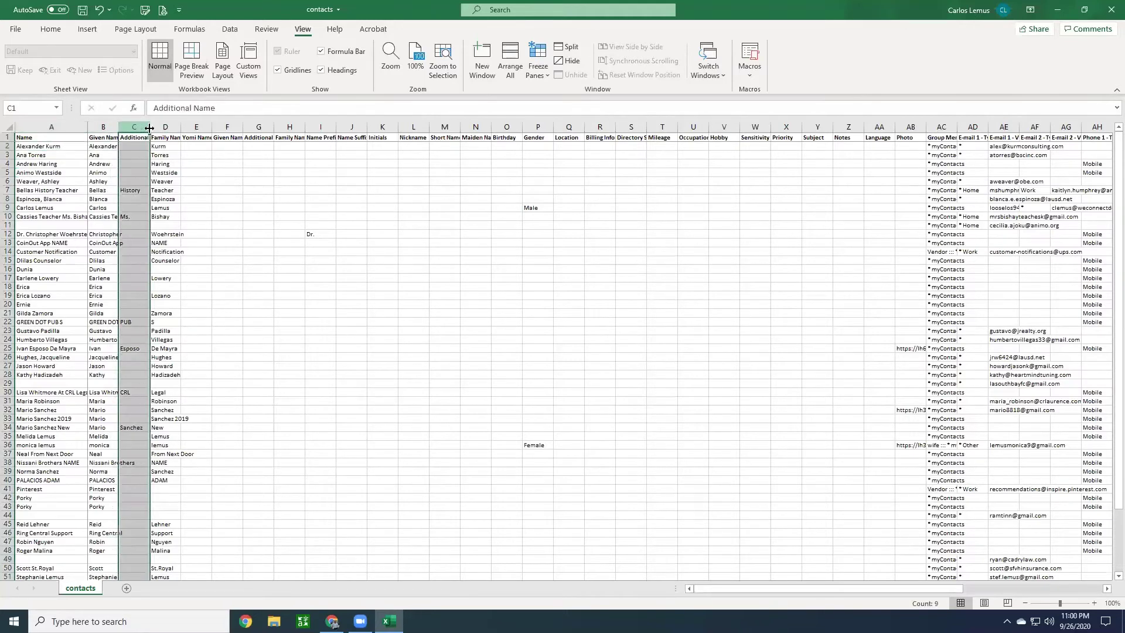
left_click_drag(149, 128, 171, 127)
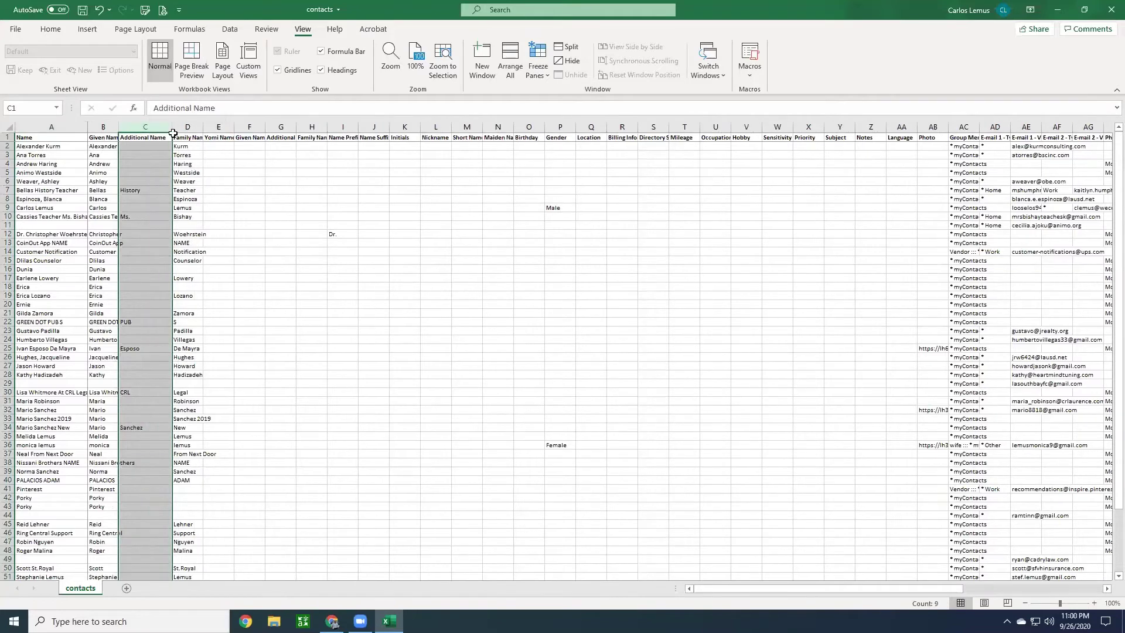
- Wrap the text of all column headers in row 1 so each header fits its column width
left_click(7, 137)
right_click(8, 137)
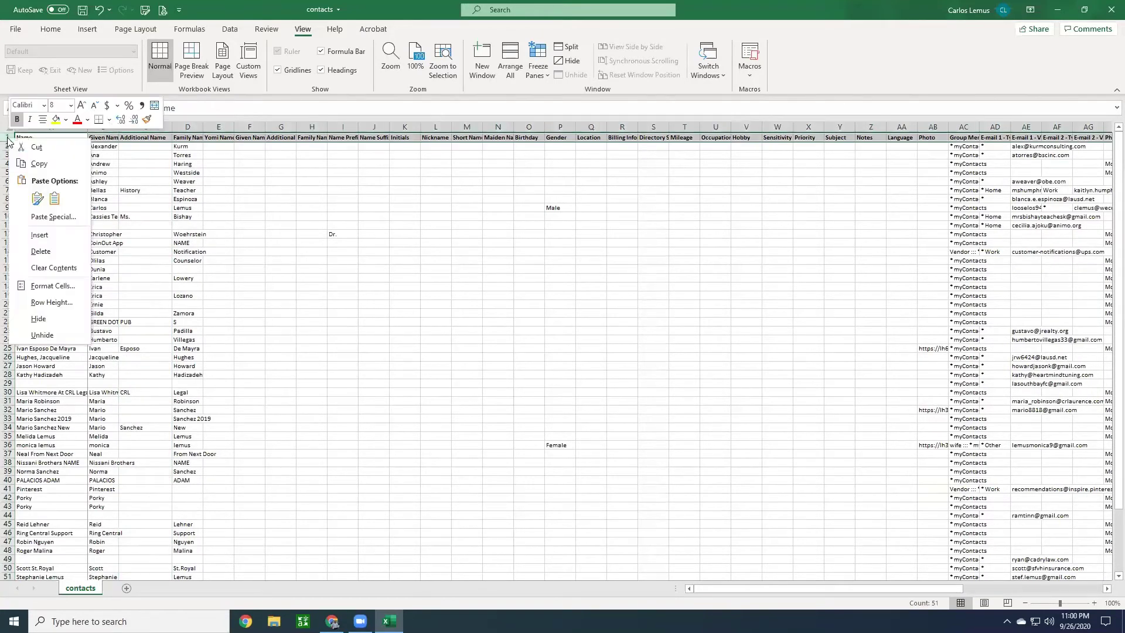
left_click(59, 286)
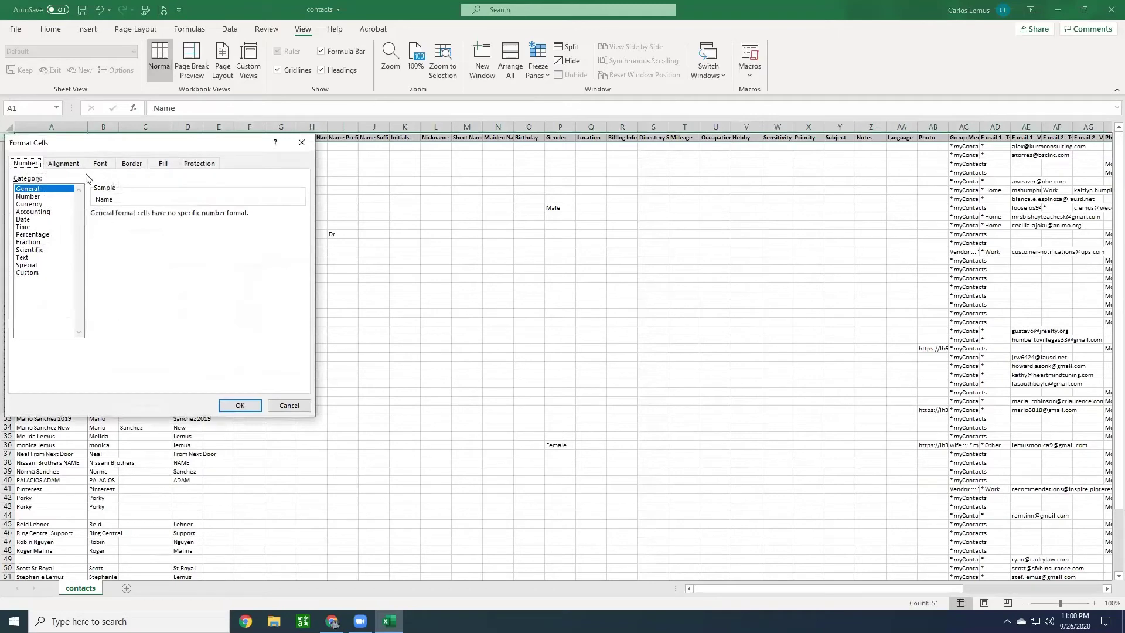
left_click(63, 164)
left_click(23, 265)
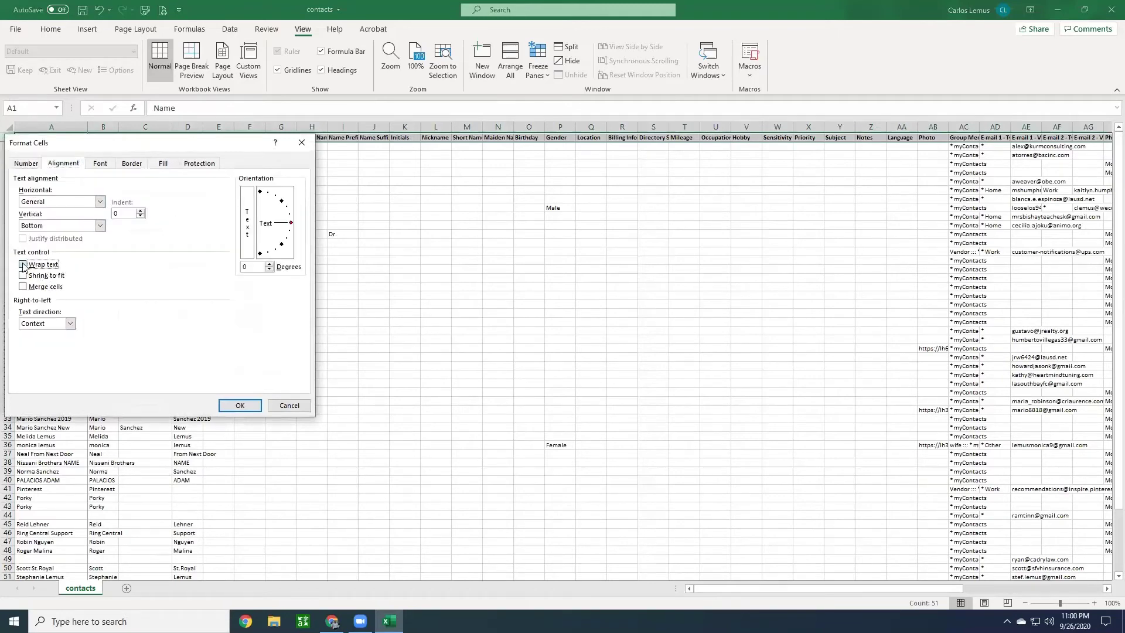
left_click(226, 405)
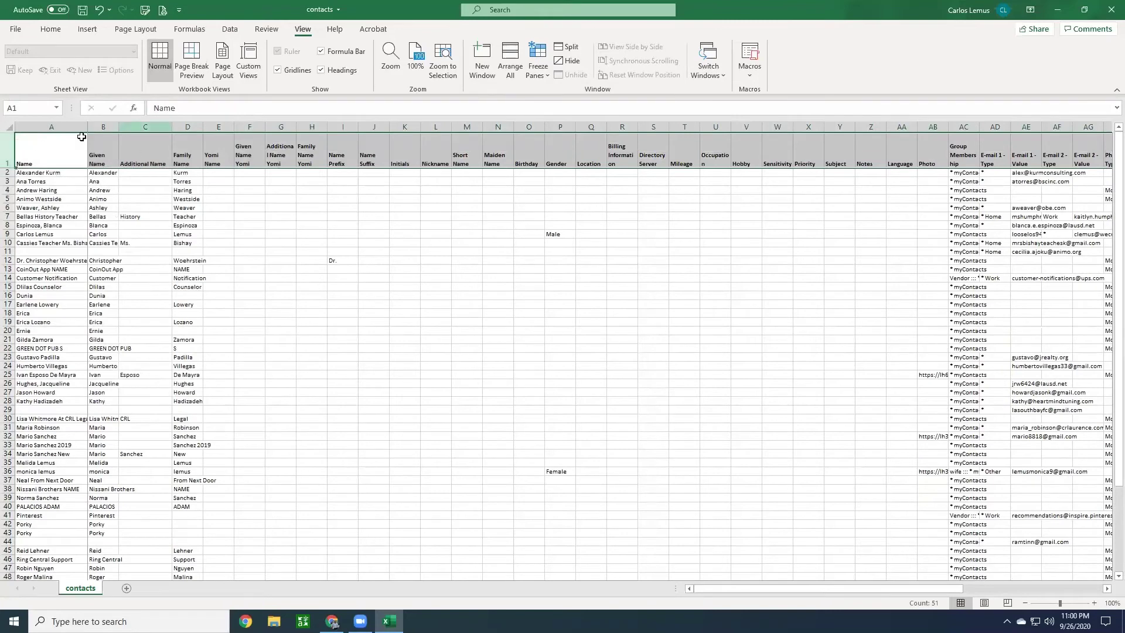
- Insert a PivotTable from the contacts range A1:AY58 on a new worksheet and check the source contact columns against it
left_click(52, 129)
left_click(66, 172)
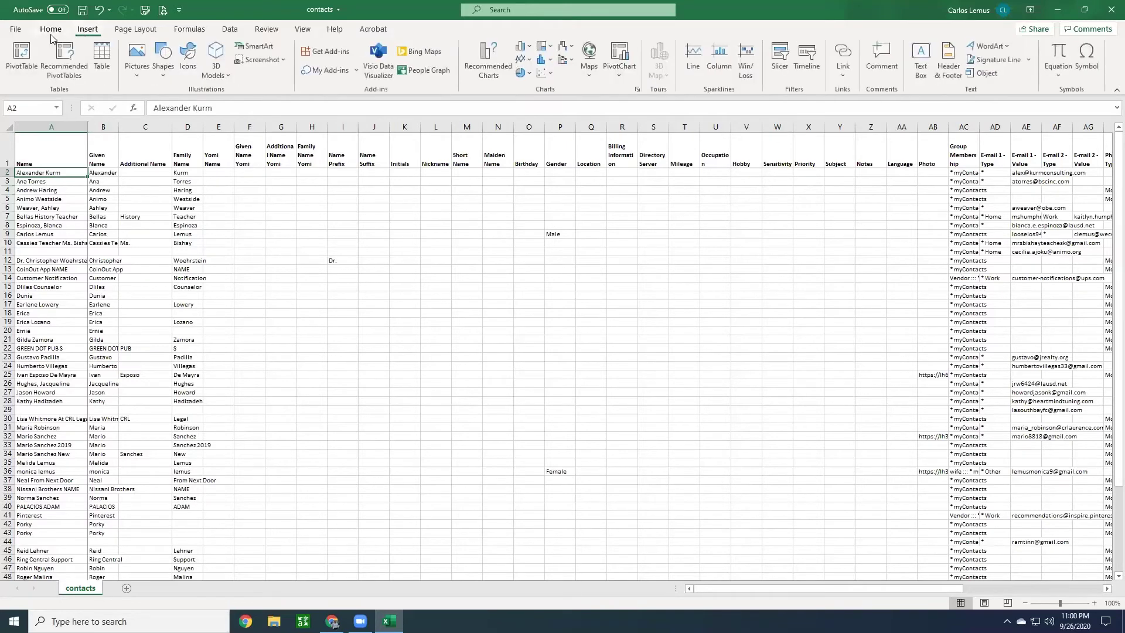
left_click(22, 54)
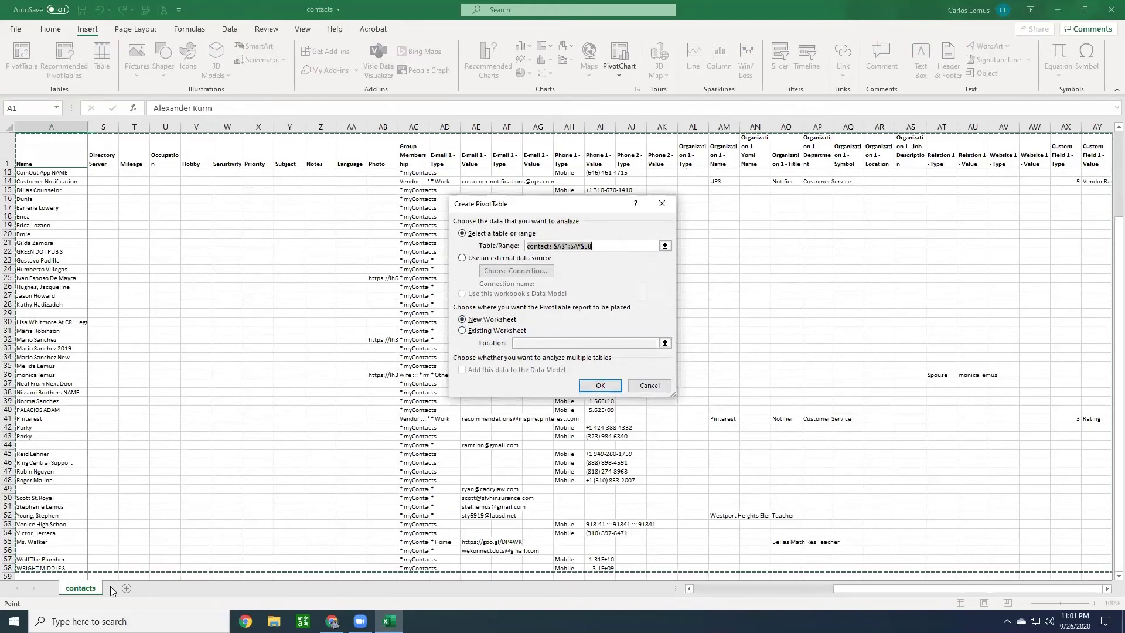
left_click(601, 386)
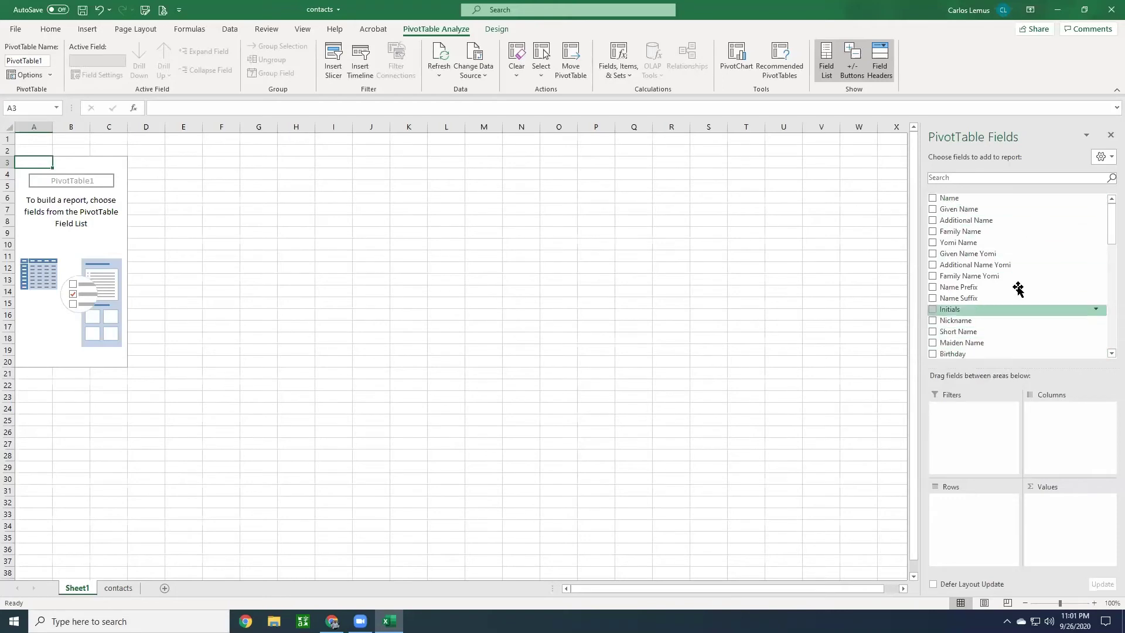
left_click(121, 588)
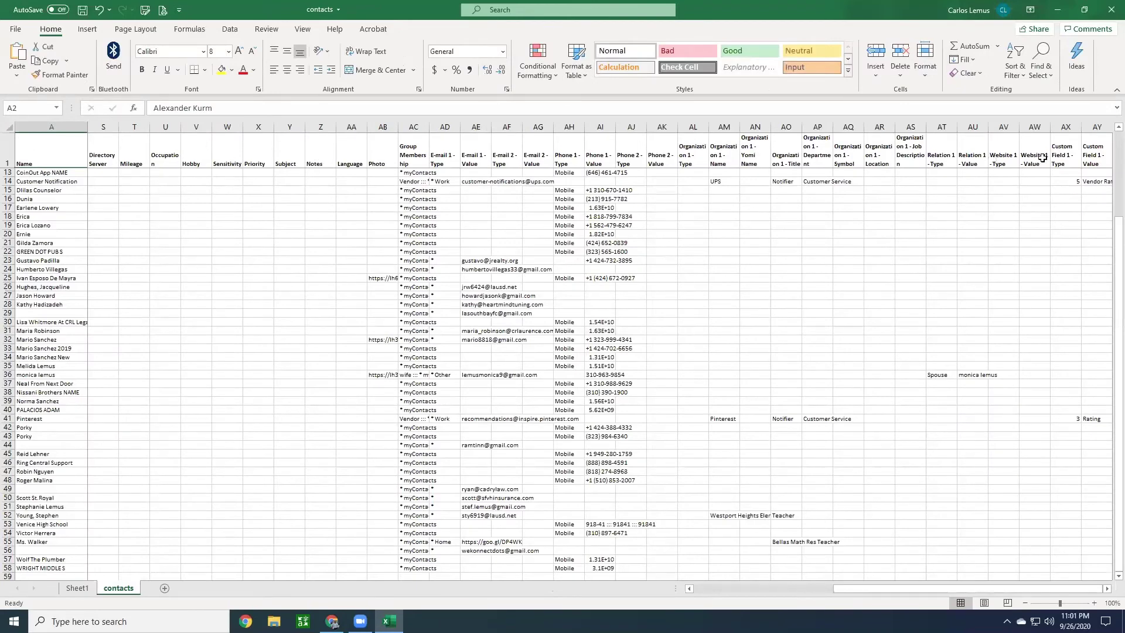
left_click(79, 588)
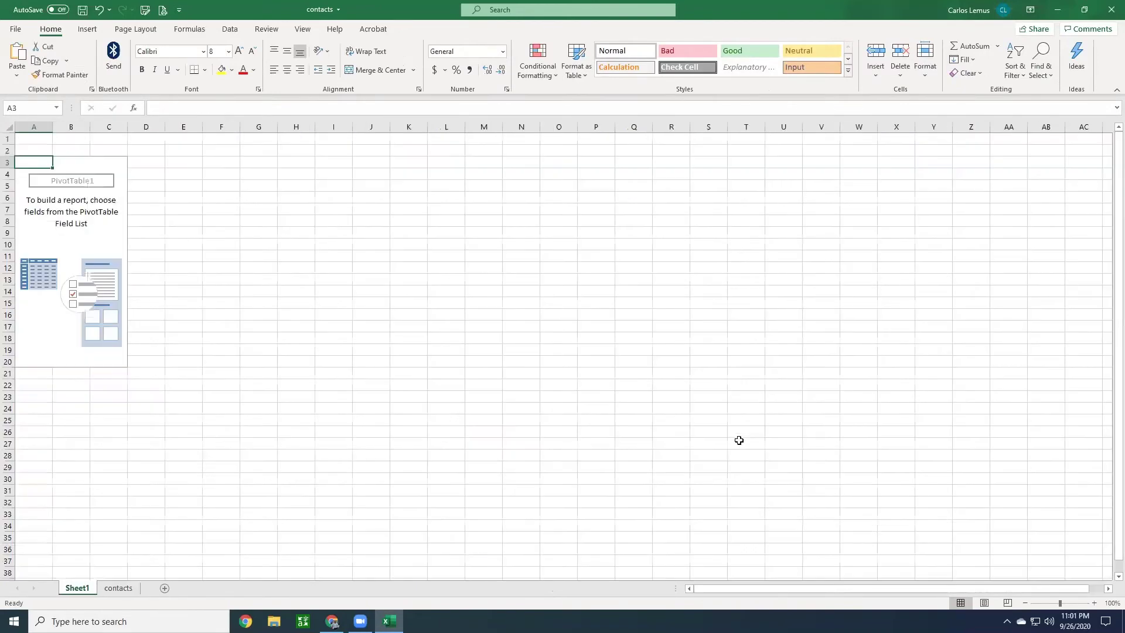